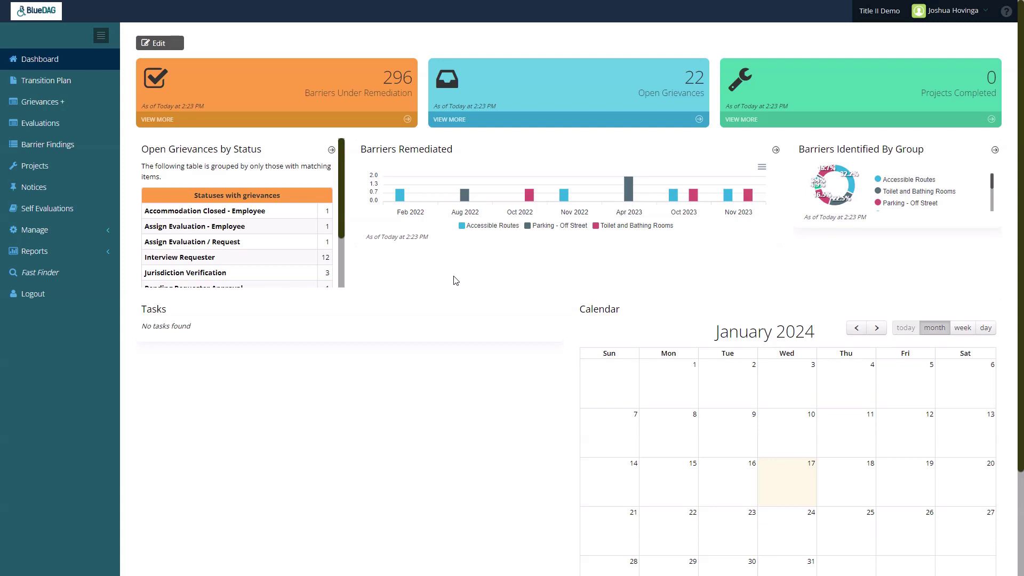
- Open the My Subscriber Details form from the Manage menu
left_click(60, 209)
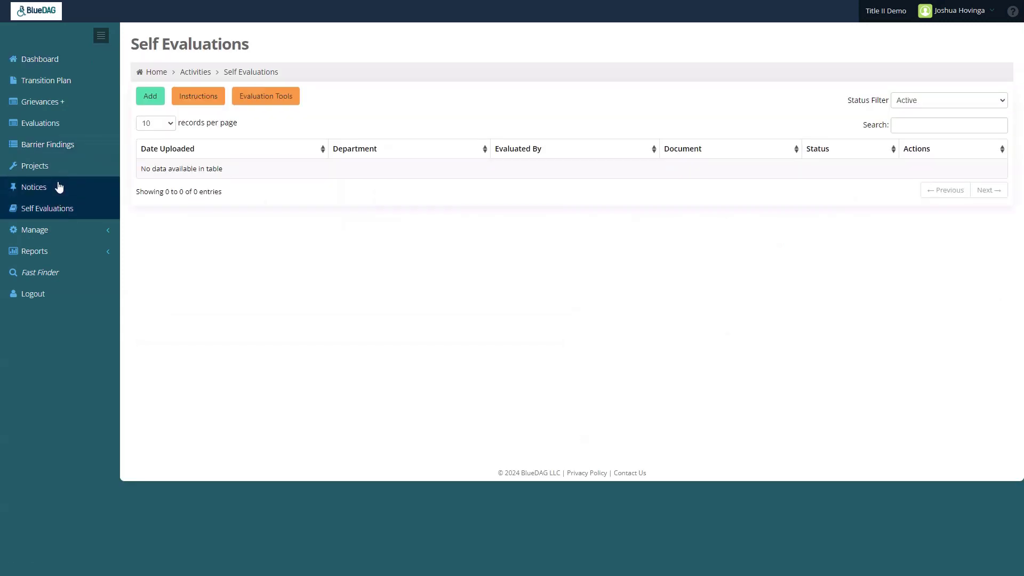
left_click(62, 235)
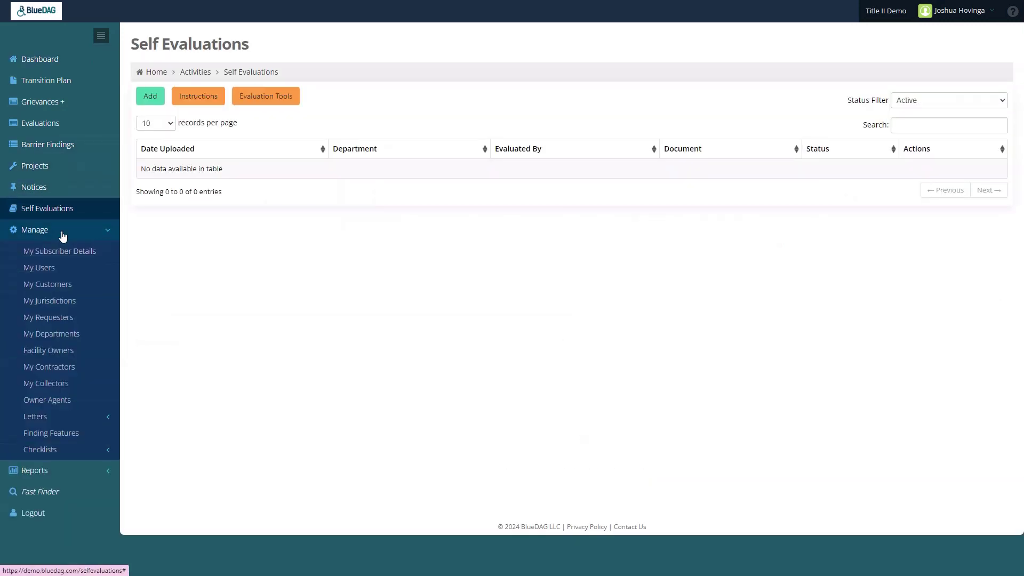
left_click(62, 257)
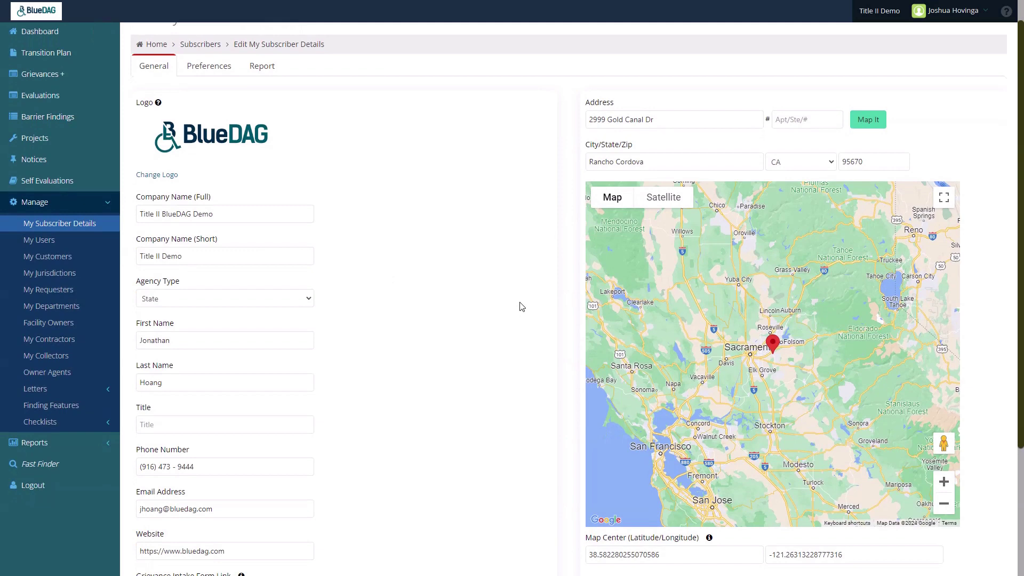
- Re-map the organisation's address, centring the map at 38.5944394, -121.2681625
left_click(674, 147)
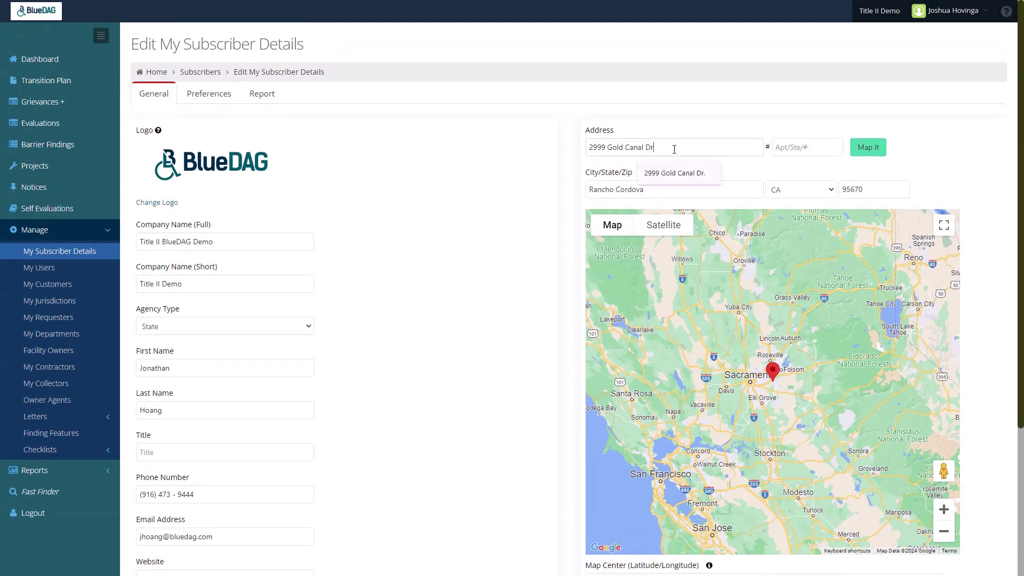
left_click(867, 151)
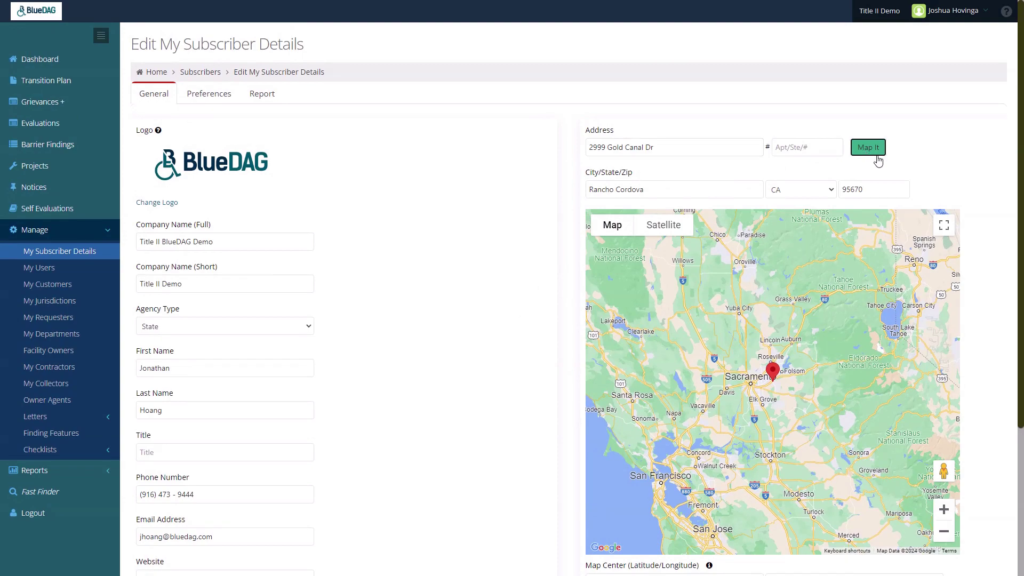
scroll(1001, 275, "down", 3)
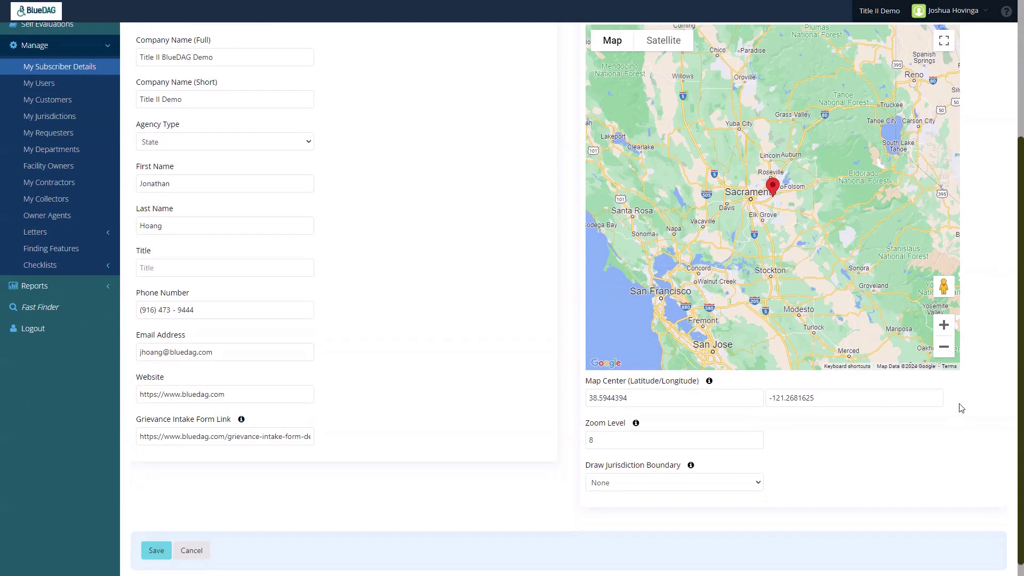
- Set the jurisdiction boundary to City and zoom the map to level 12 centred on Rancho Cordova
left_click(760, 490)
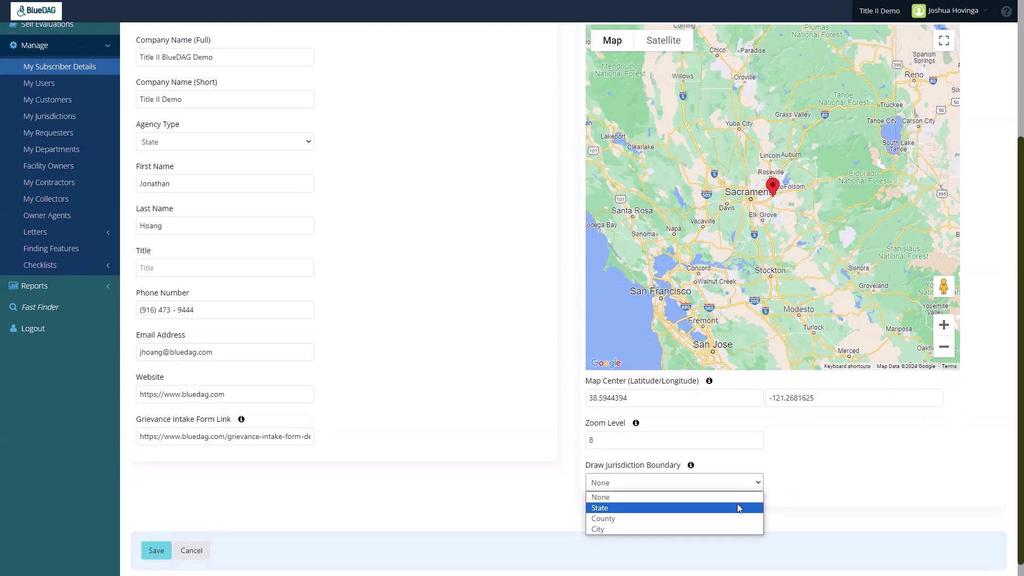
left_click(716, 530)
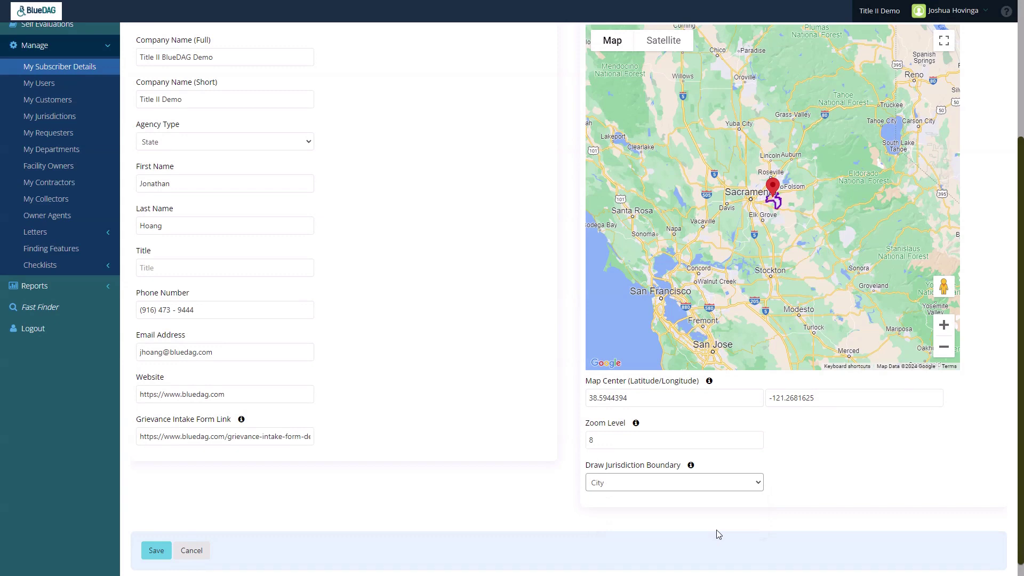
left_click(945, 327)
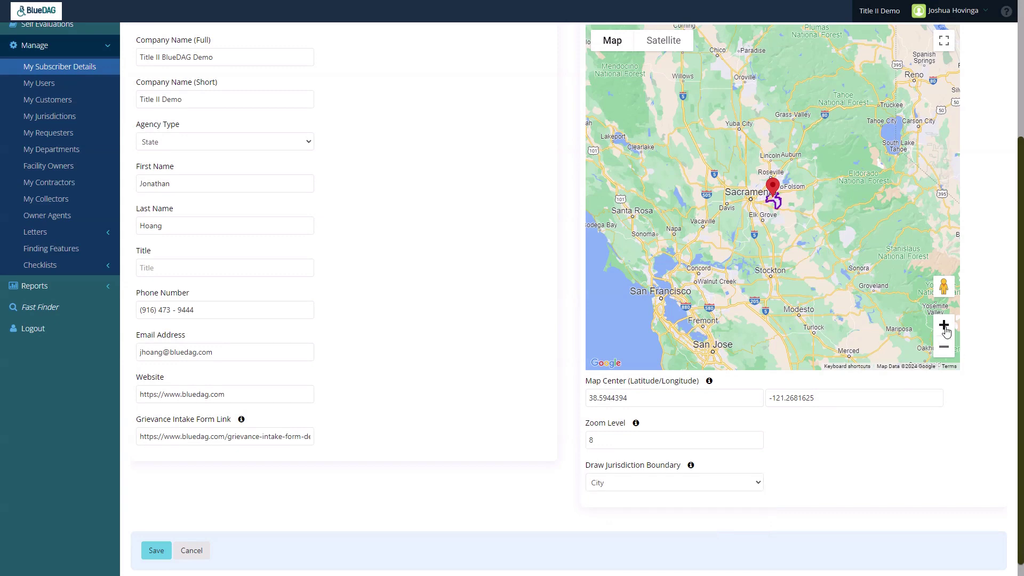
left_click(944, 326)
left_click(944, 327)
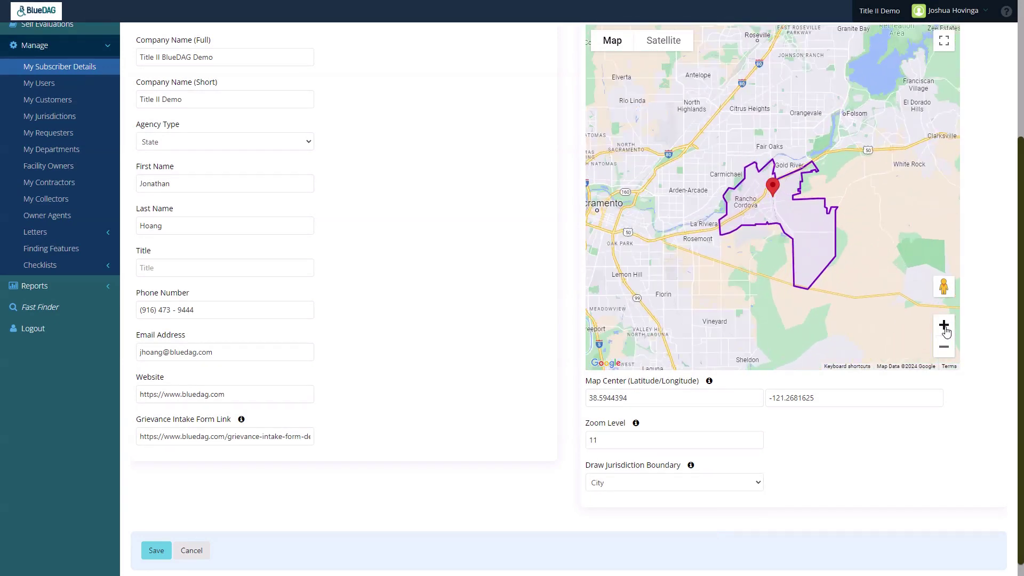
left_click(945, 326)
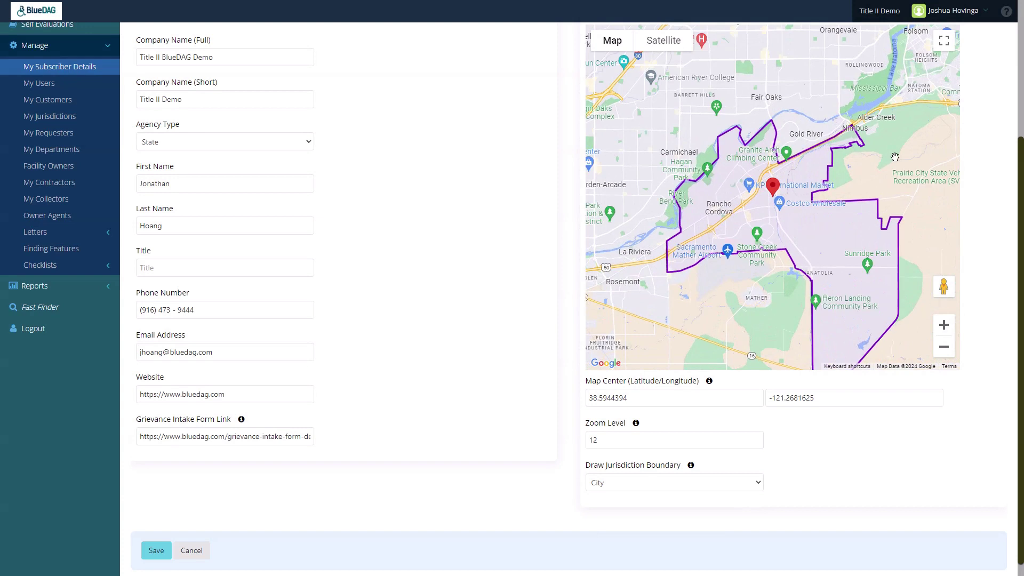
left_click_drag(895, 154, 884, 129)
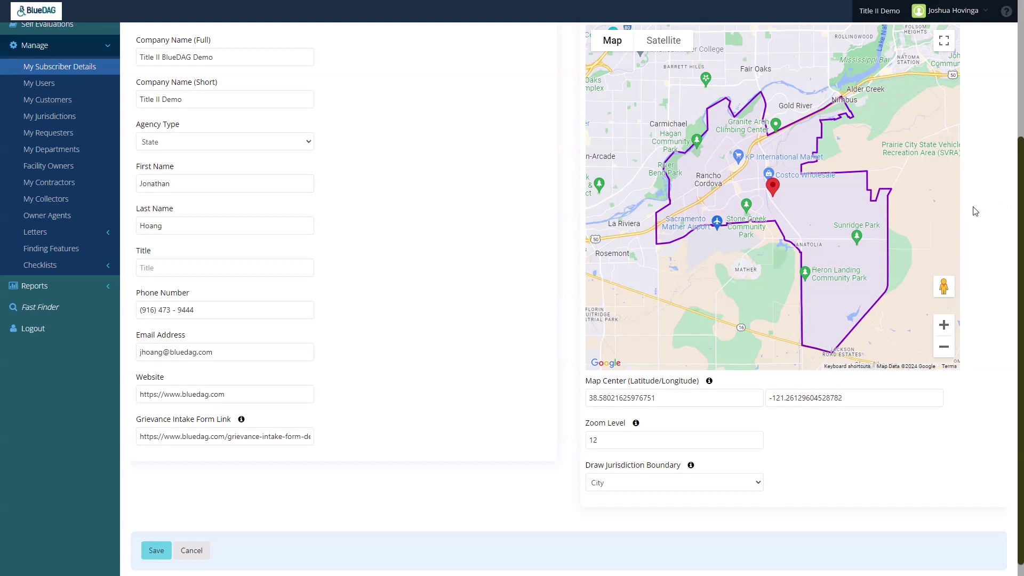
- Save the City boundary settings and check the grievances, barrier findings and projects maps
left_click(156, 555)
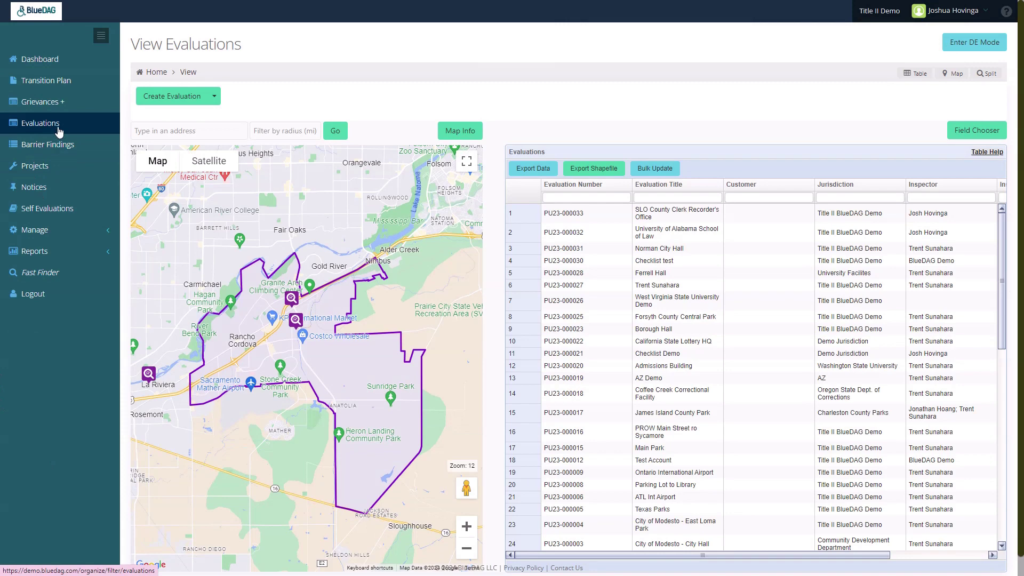
left_click(54, 102)
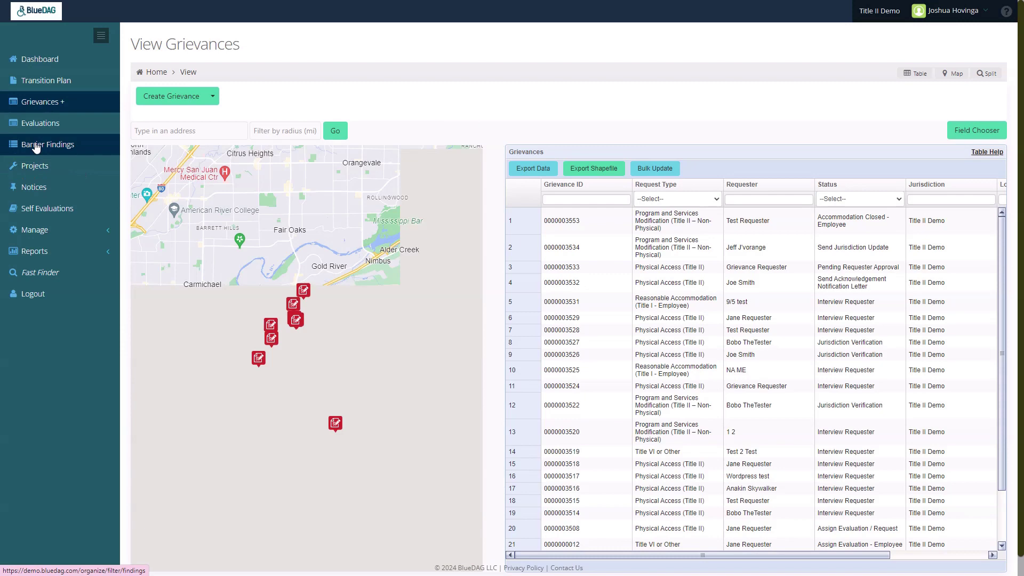
left_click(36, 147)
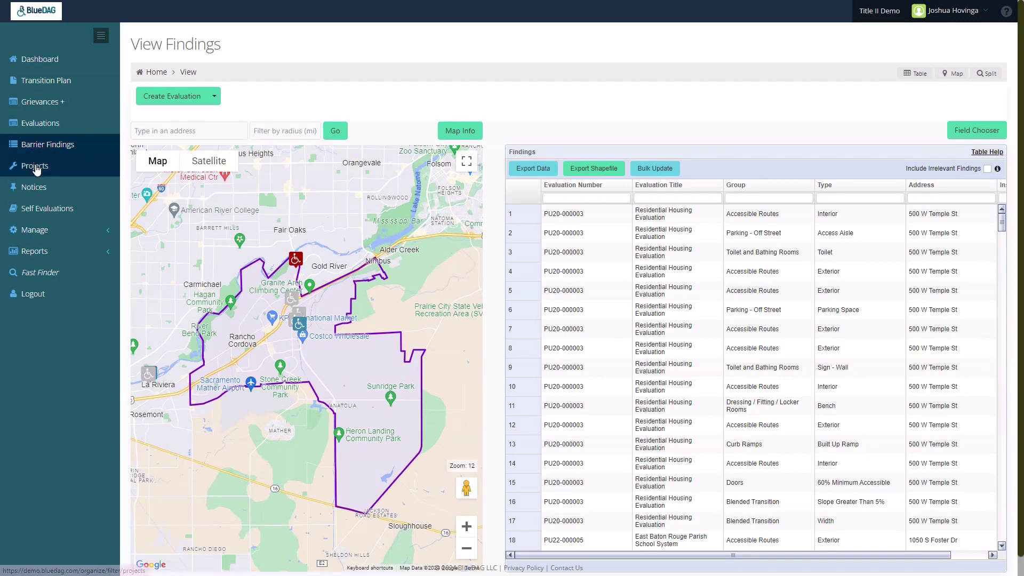
left_click(35, 168)
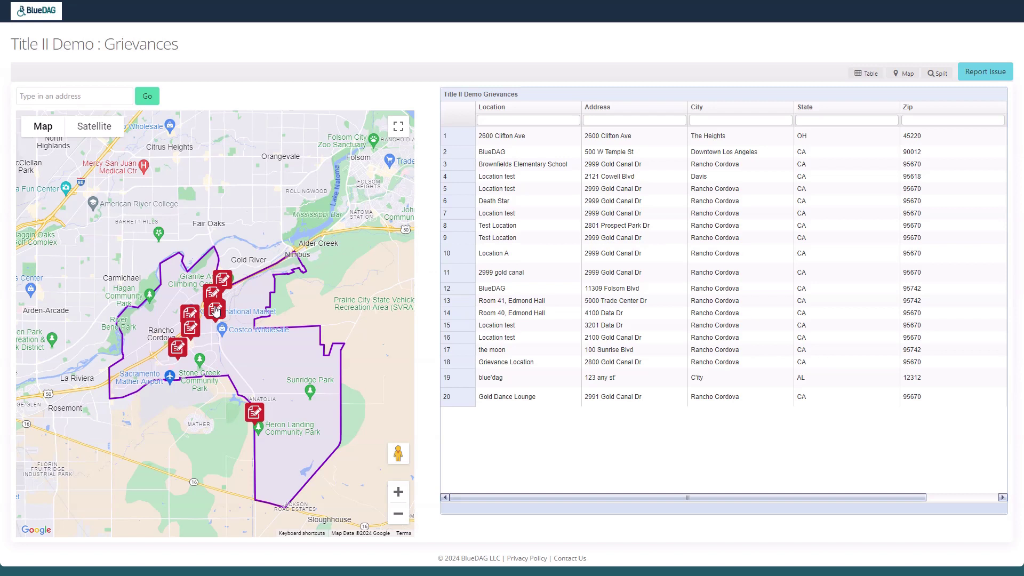
- Show the detail card of a grievance marker with Jurisdiction Verification status and 2024-02-14 due date
left_click(215, 311)
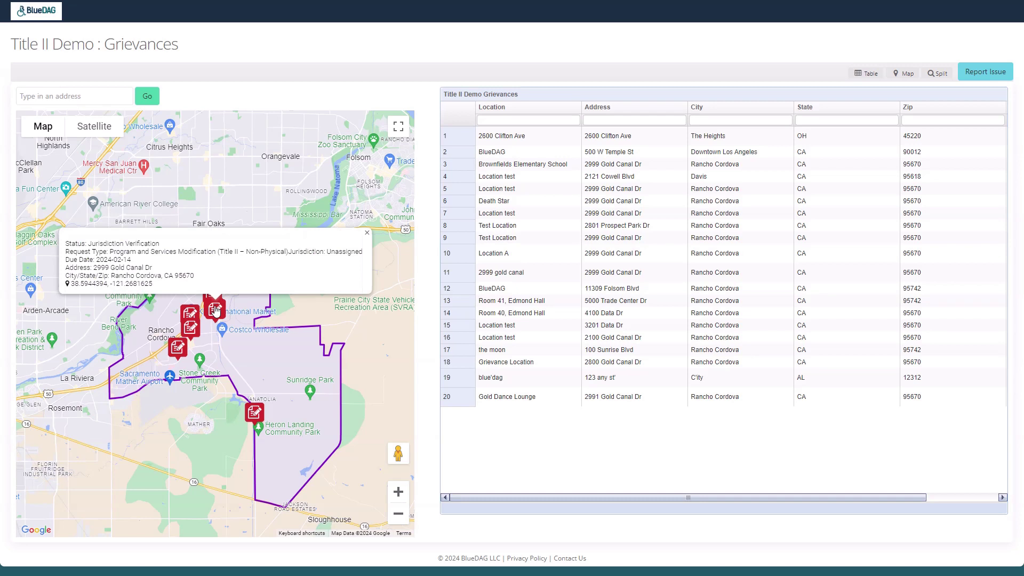
- Close the marker card, empty the Location filter and sort grievances by Location ascending
left_click(367, 232)
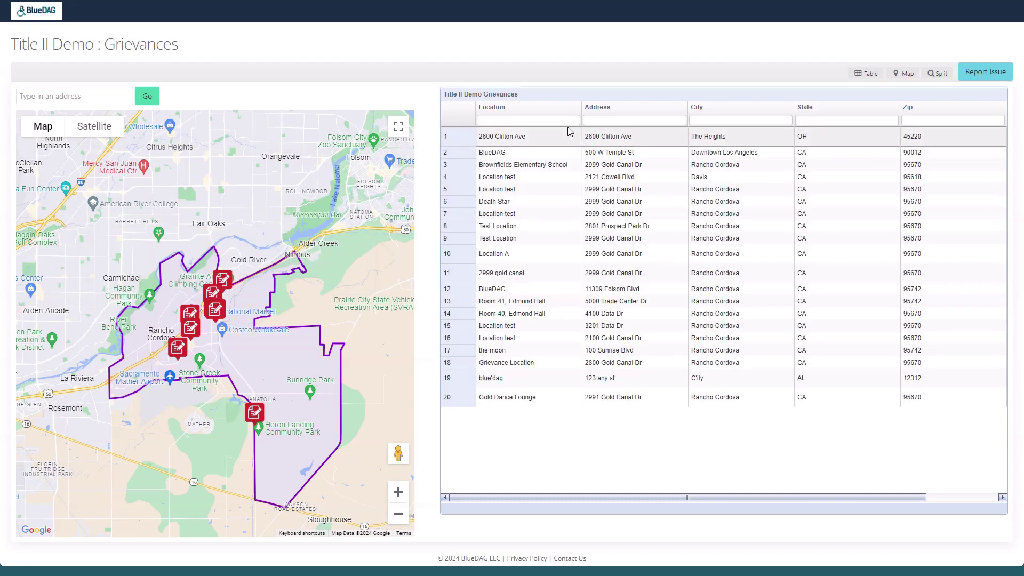
type("test")
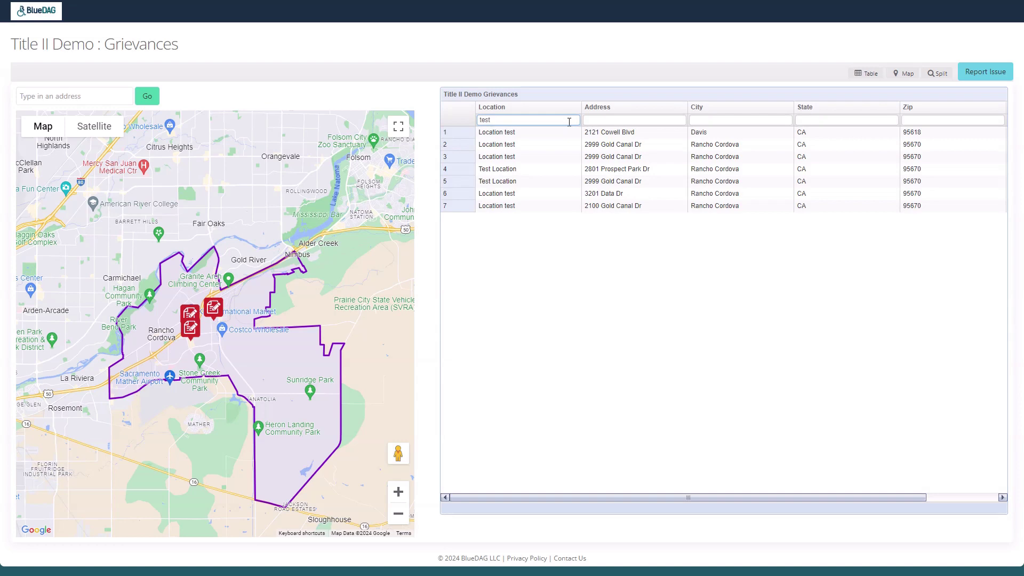
key("BackSpace")
key("BackSpace")
key("BackSpace")
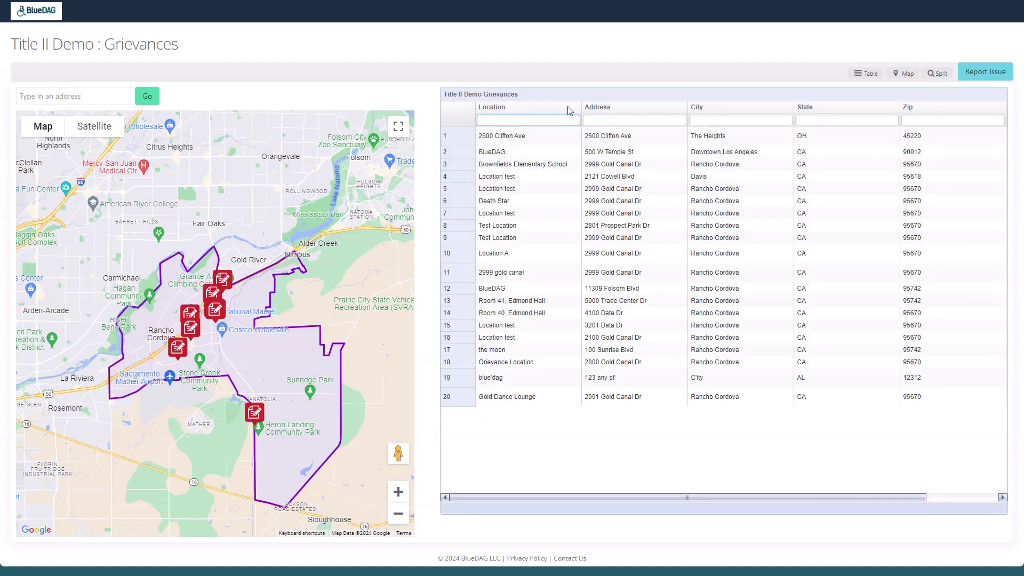
left_click(568, 107)
left_click(78, 96)
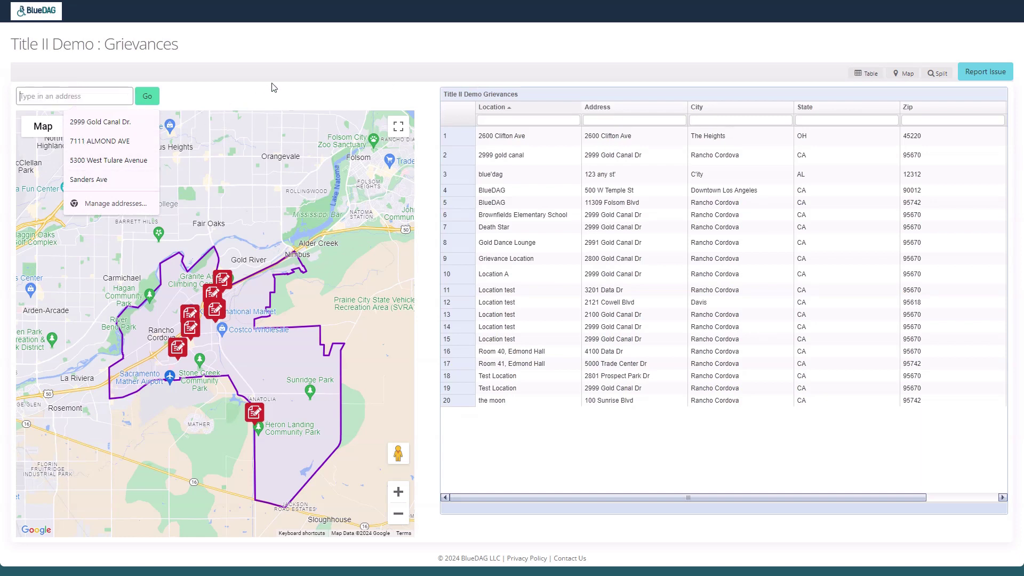
left_click(199, 93)
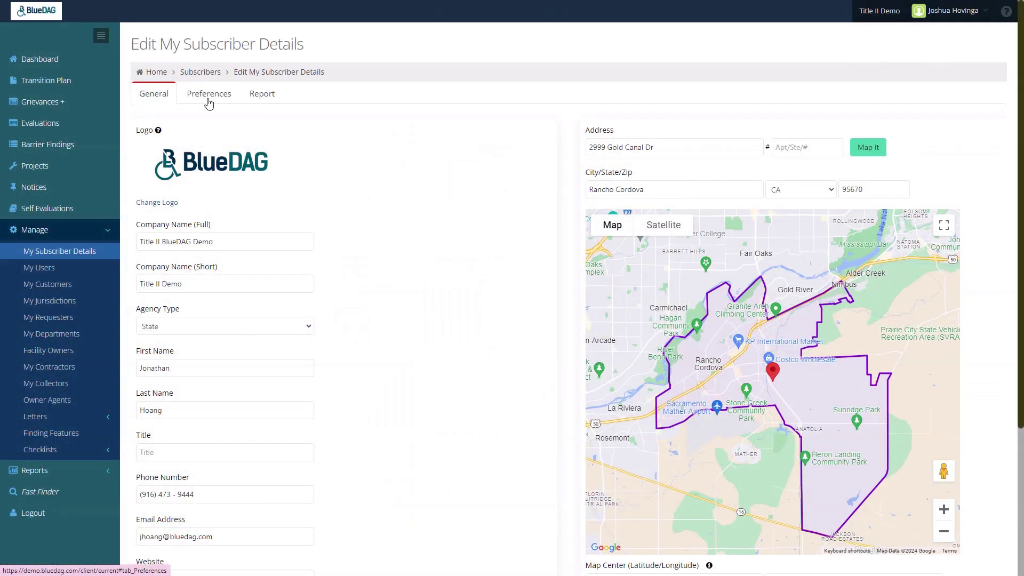
- In Preferences, add Assignee to the Public Grievance Field Chooser's chosen fields
left_click(210, 96)
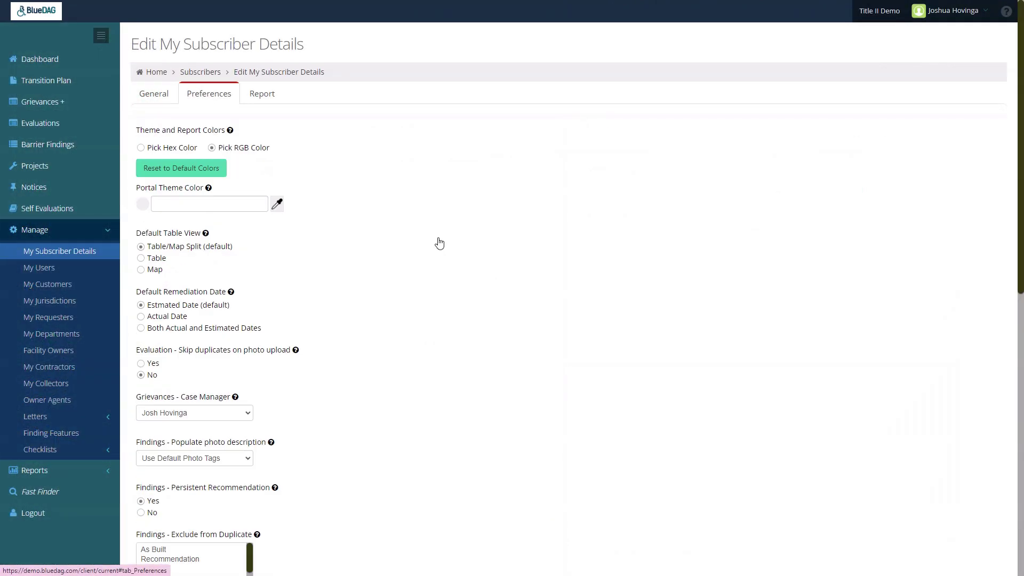
scroll(393, 318, "down", 10)
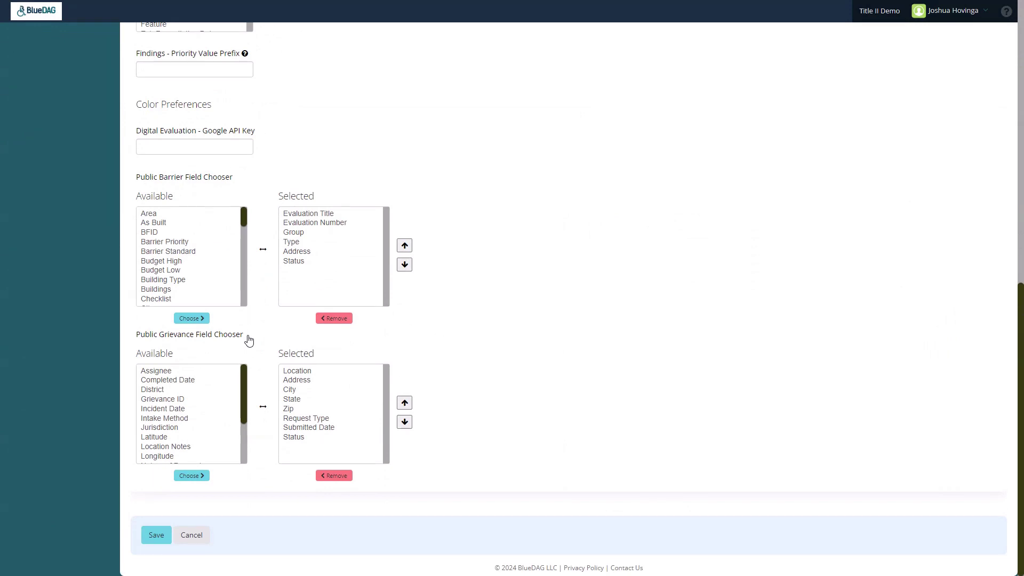
left_click(164, 375)
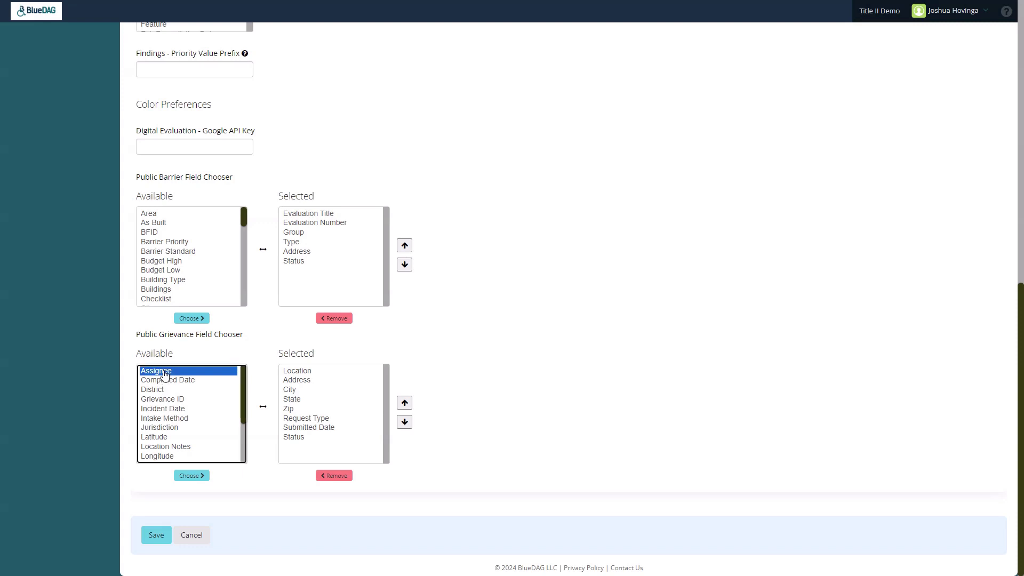
left_click(202, 478)
left_click(314, 448)
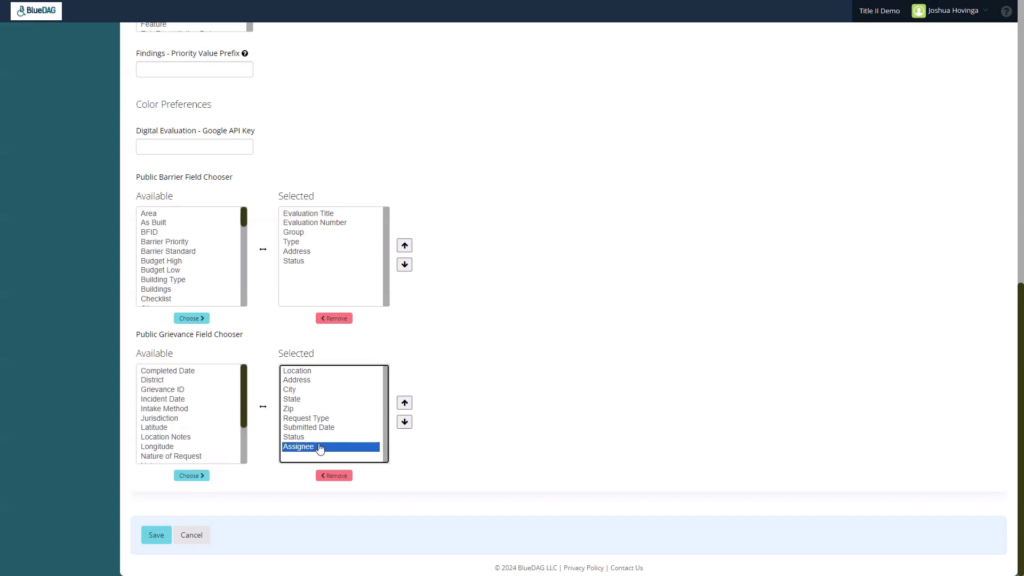
- Move Assignee up the field order, then remove it back to Available
left_click(405, 403)
left_click(405, 403)
left_click(405, 403)
left_click(405, 403)
left_click(405, 403)
left_click(406, 403)
left_click(405, 403)
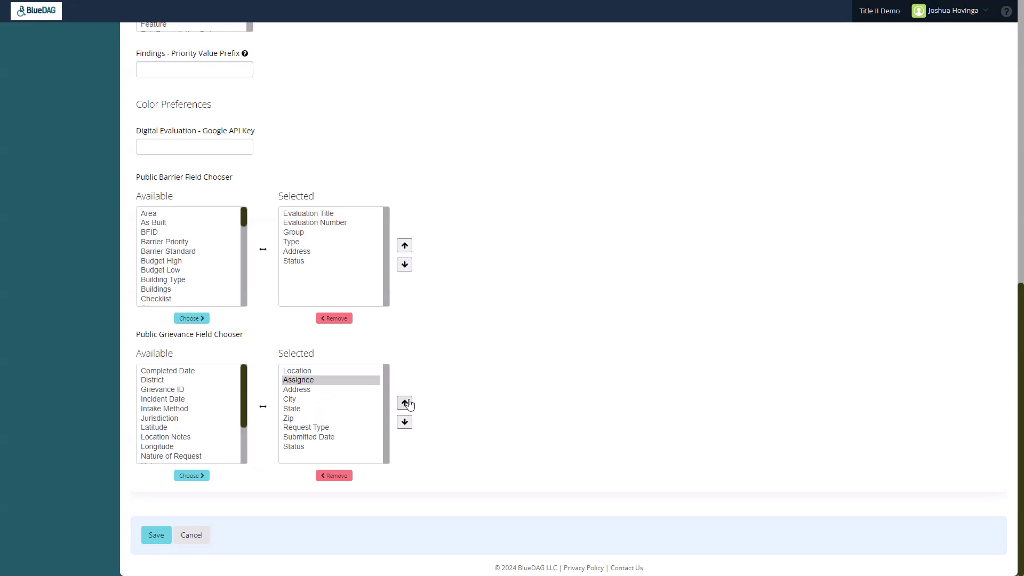
left_click(306, 382)
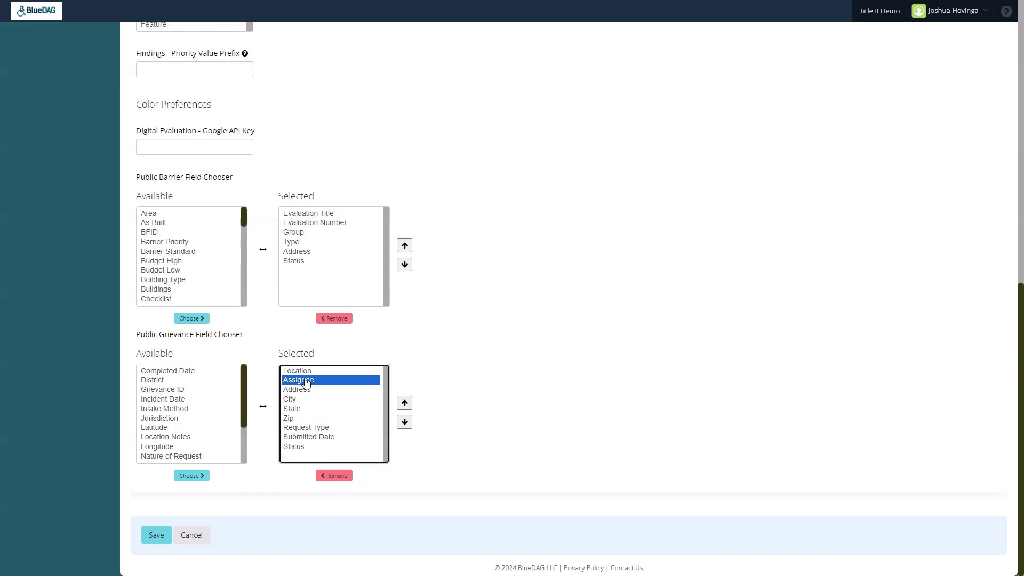
left_click(333, 476)
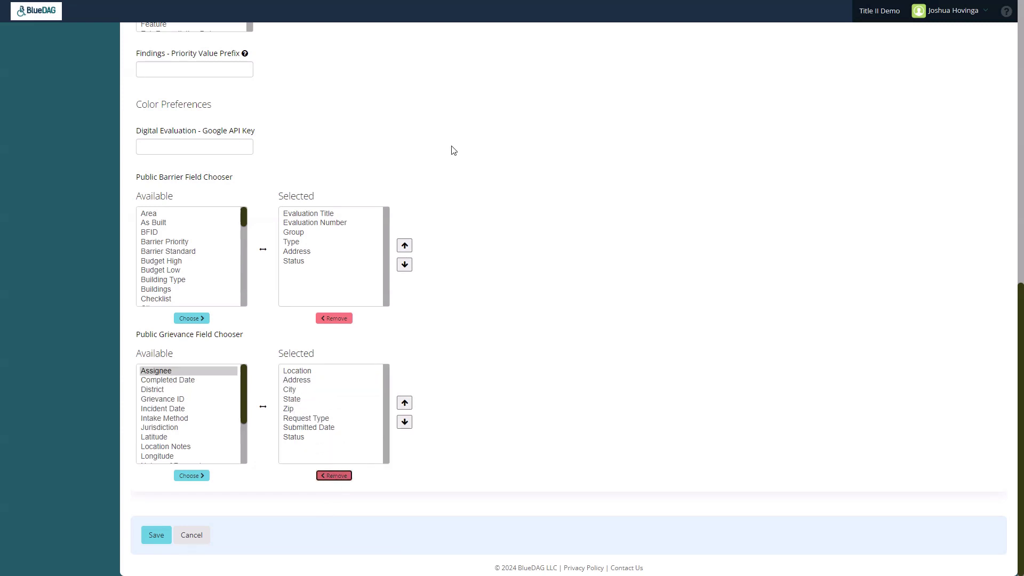
- Show the General subscriber details and select the Grievance Intake Form Link text
scroll(451, 150, "up", 10)
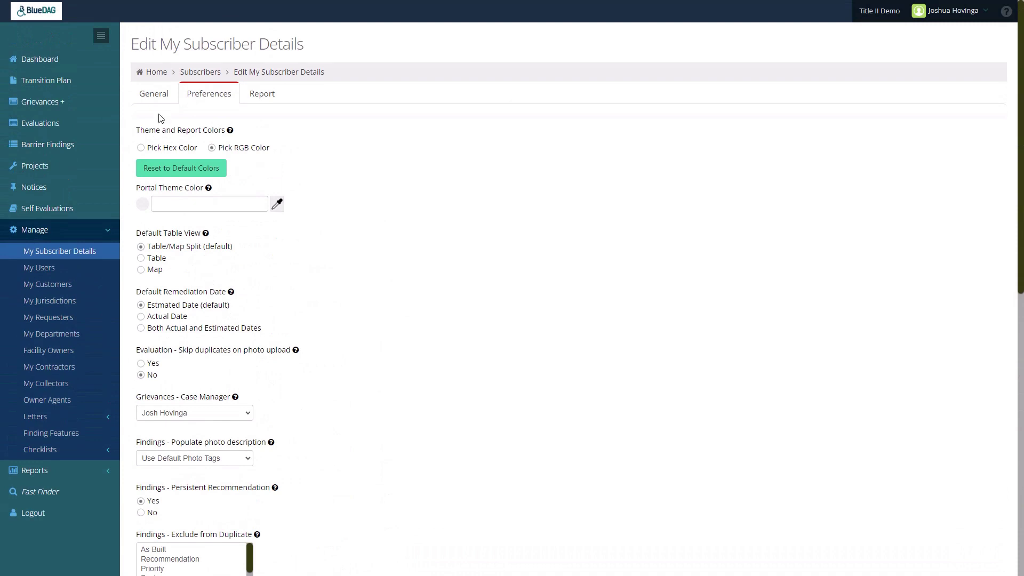
left_click(156, 95)
scroll(284, 361, "down", 4)
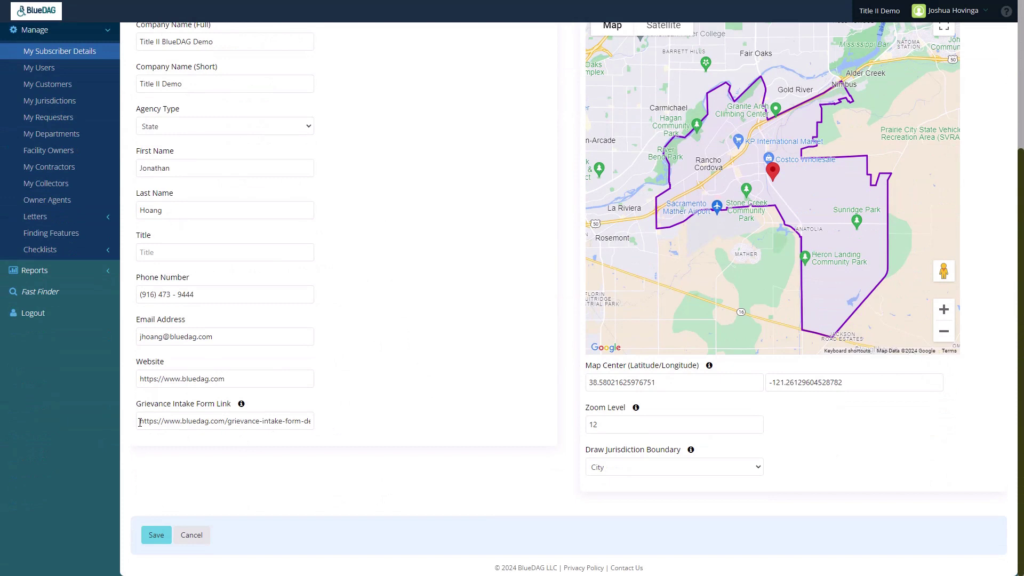
left_click_drag(140, 422, 313, 416)
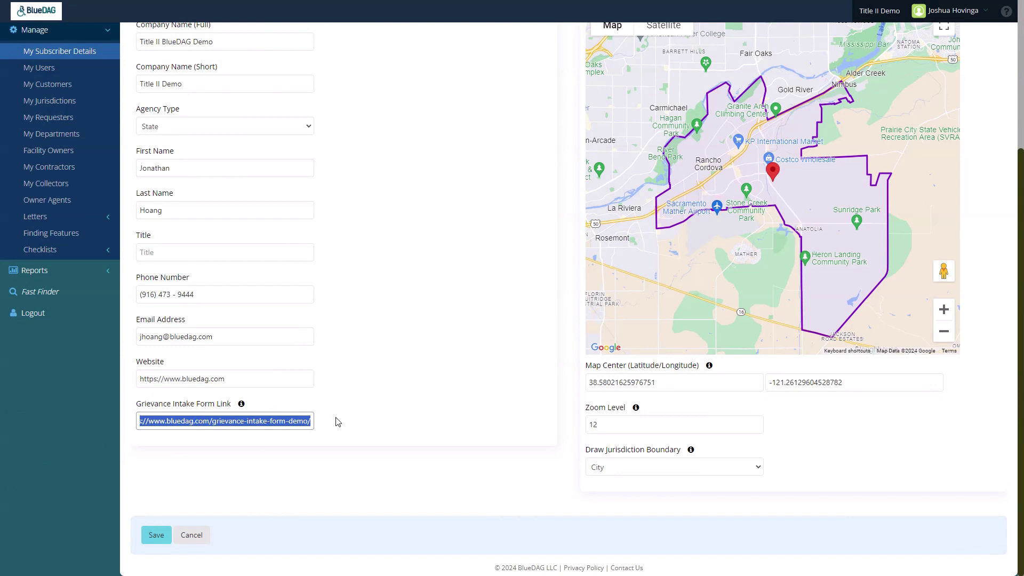
left_click(338, 422)
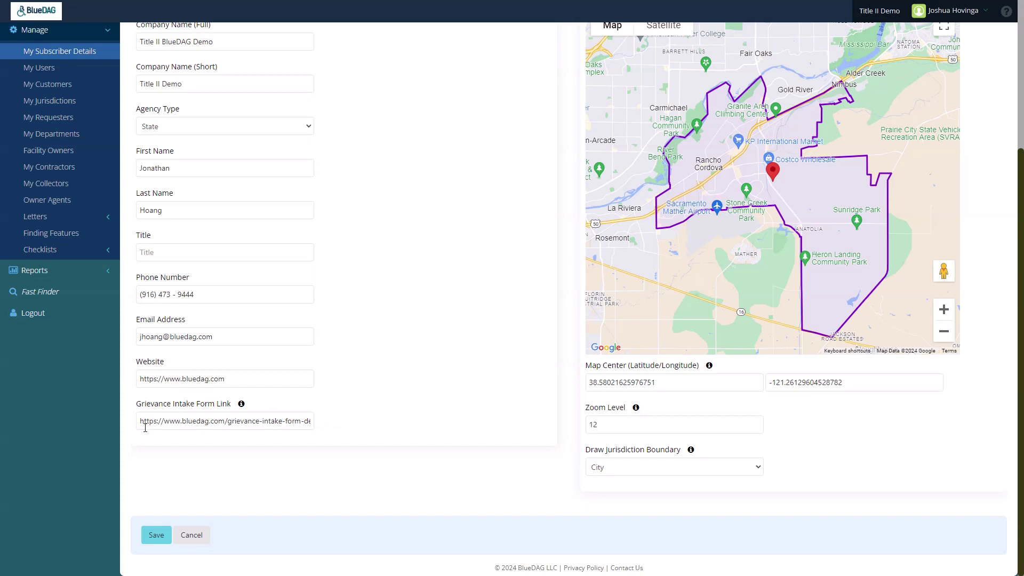
left_click_drag(140, 421, 165, 422)
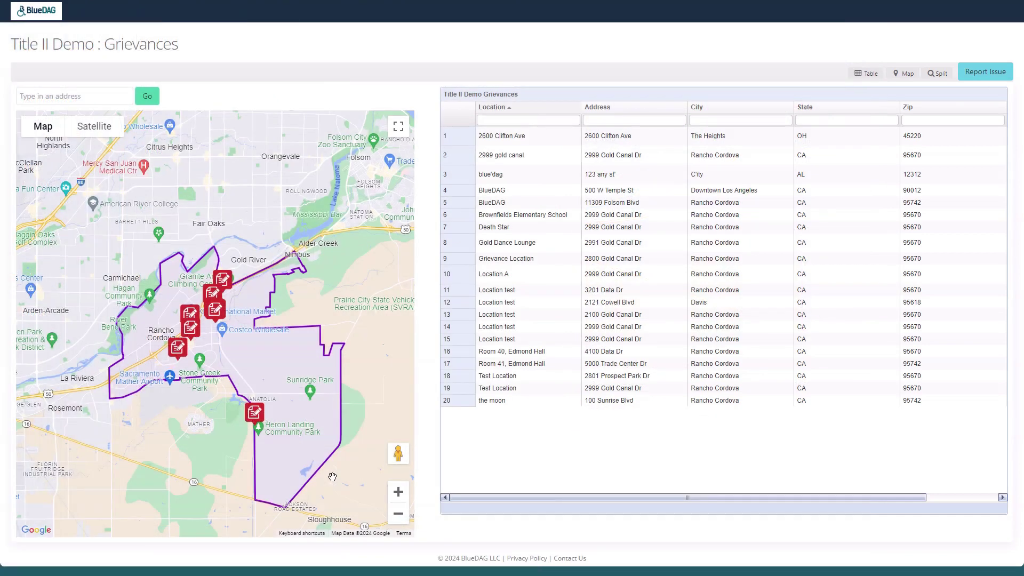
- Open the Grievance Intake Form Demo via Report Issue and reach the Requester and Location Information sections
left_click(986, 75)
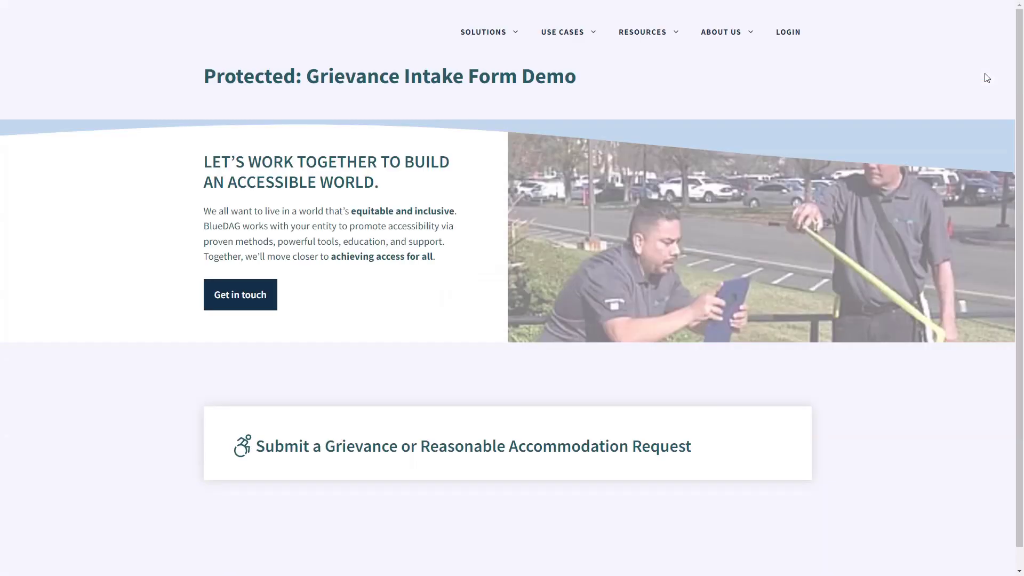
scroll(531, 365, "down", 1)
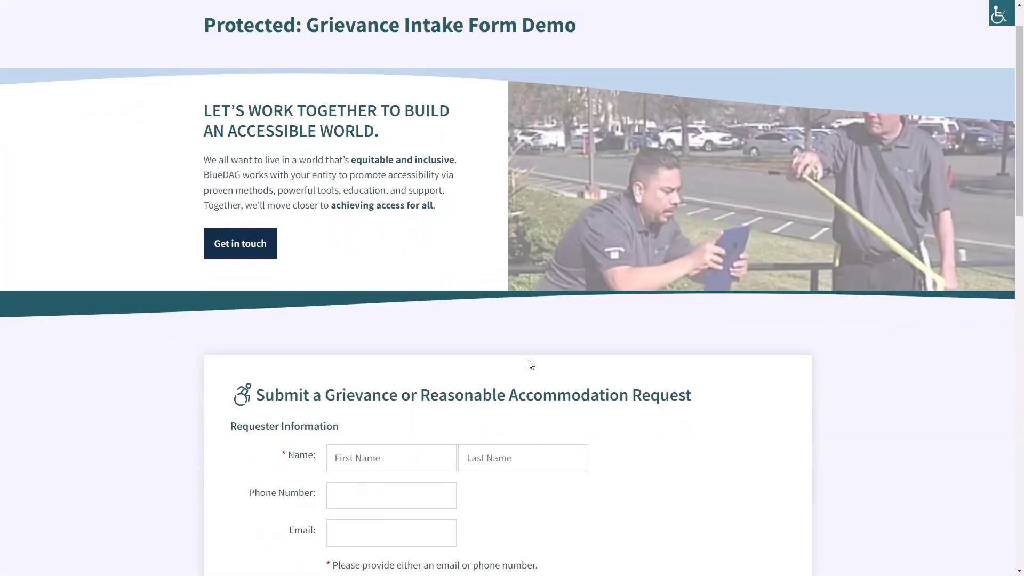
scroll(480, 358, "down", 4)
scroll(286, 366, "down", 2)
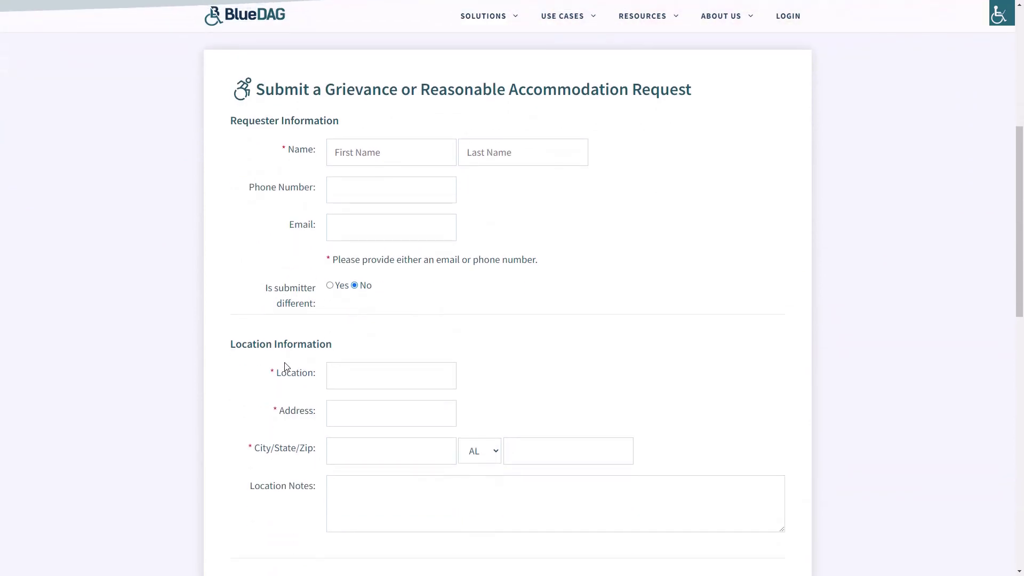